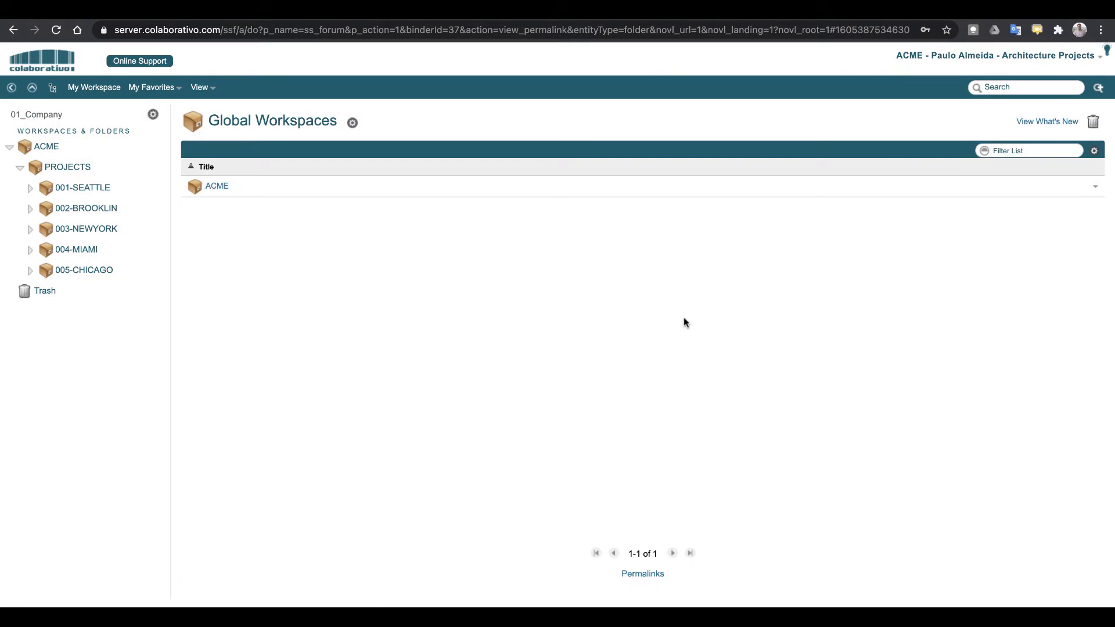
Open the CIVIL folder in the Technical_Docs workspace of project 005-CHICAGO
left_click(93, 270)
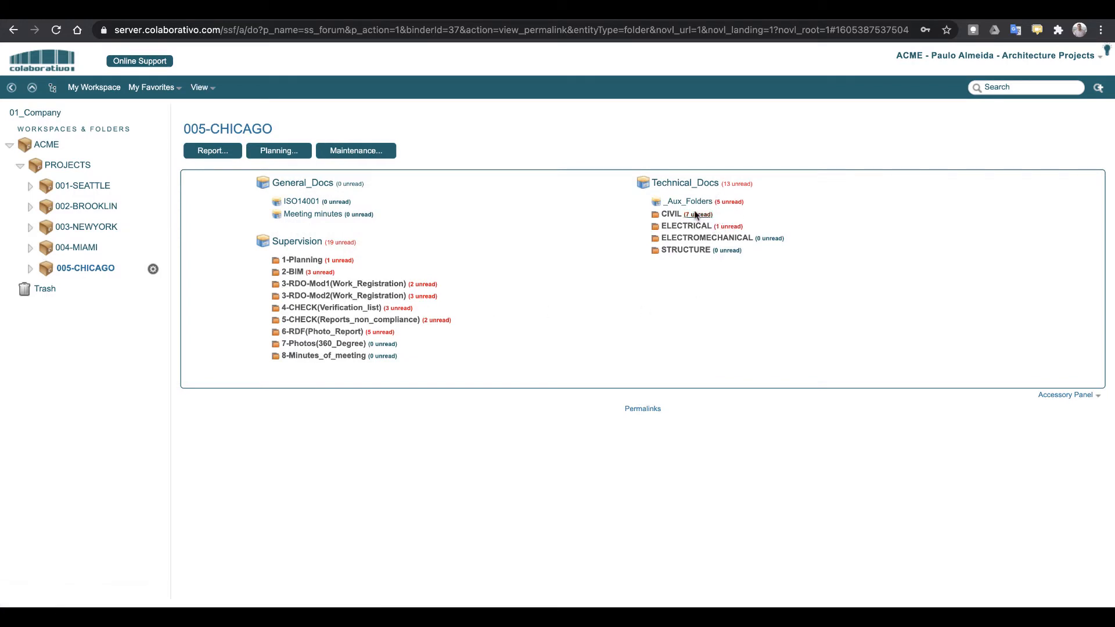
left_click(694, 184)
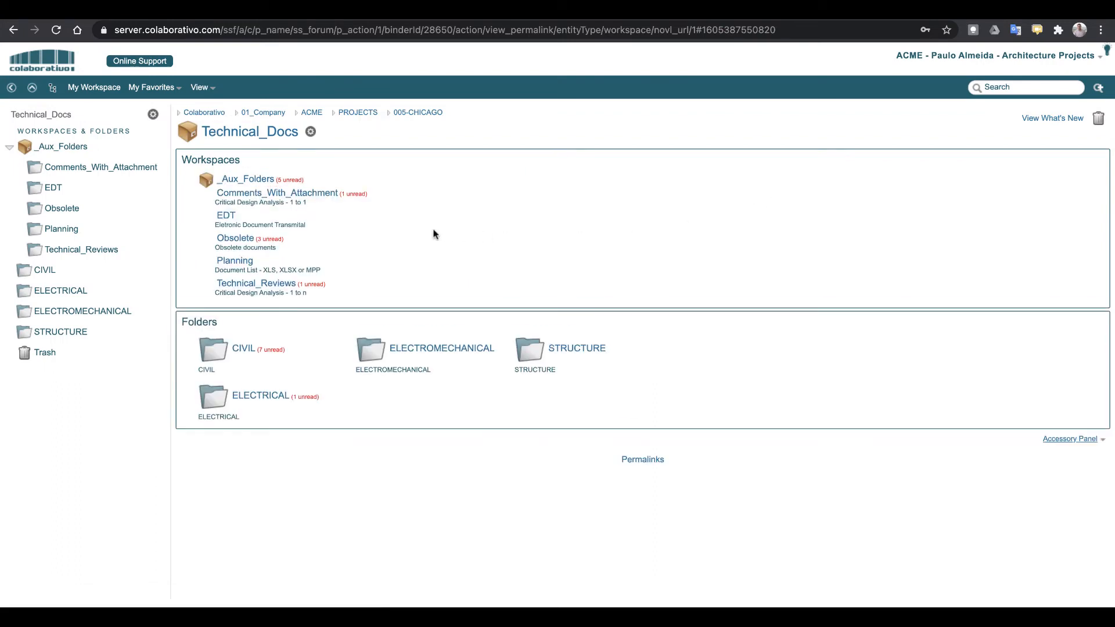
left_click(249, 351)
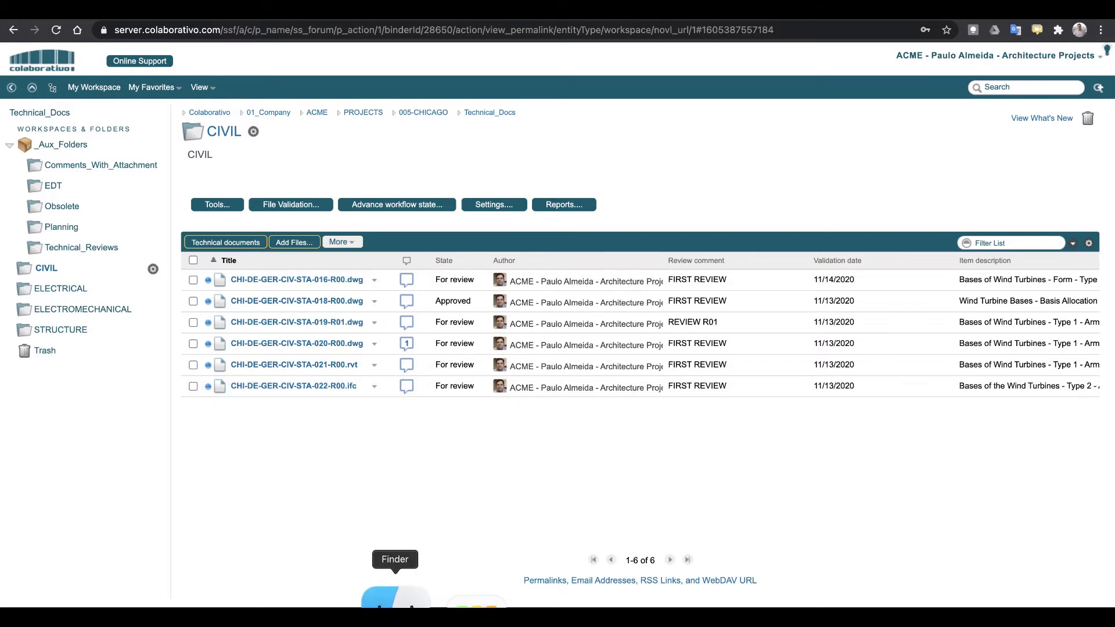
Switch to Finder, open the files folder on the desktop (Mesa), and place its window clear of the CIVIL document list
left_click(395, 601)
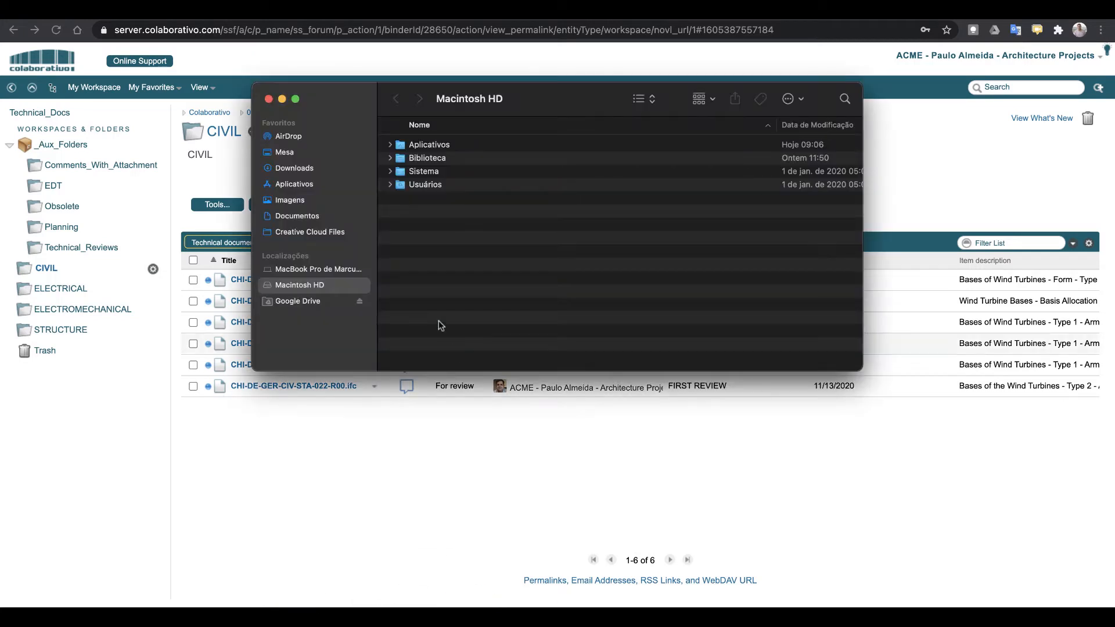
left_click(291, 154)
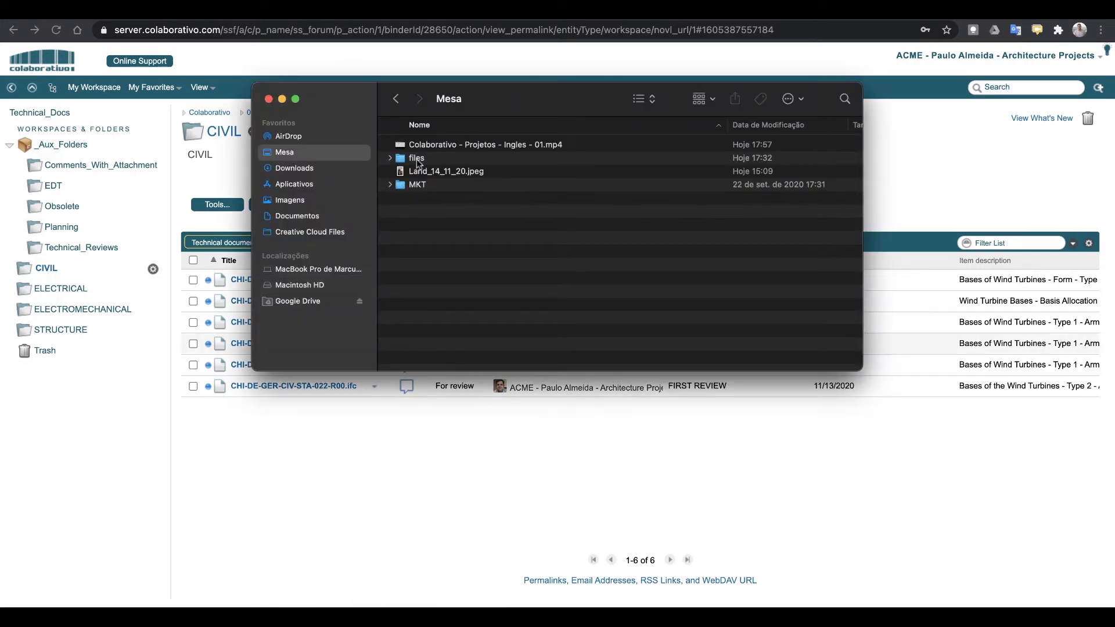
double_click(416, 159)
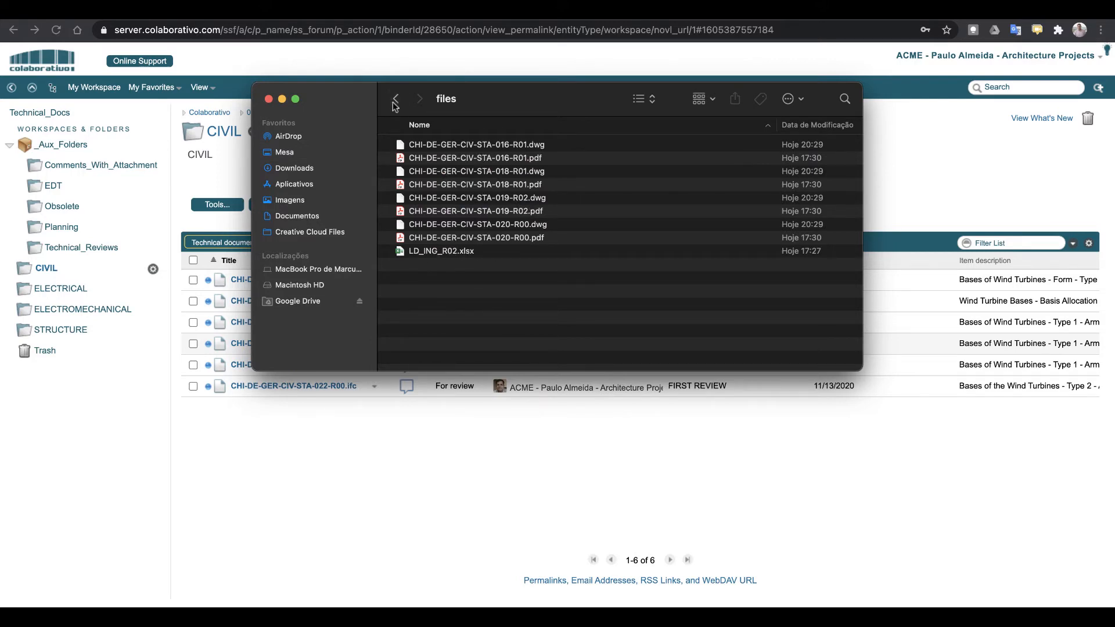
left_click_drag(355, 104, 608, 133)
Upload the eight CHI-DE-GER-CIV-STA DWG and PDF files to the CIVIL folder, versioning the conflicting 020-R00.dwg
left_click(704, 174)
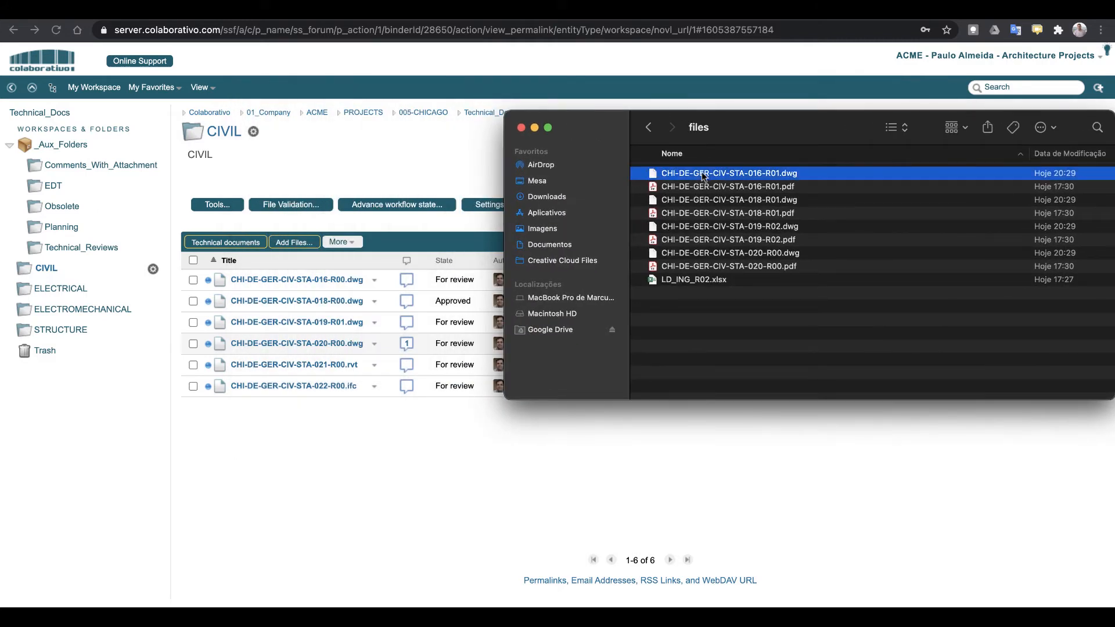
left_click(708, 267, "shift")
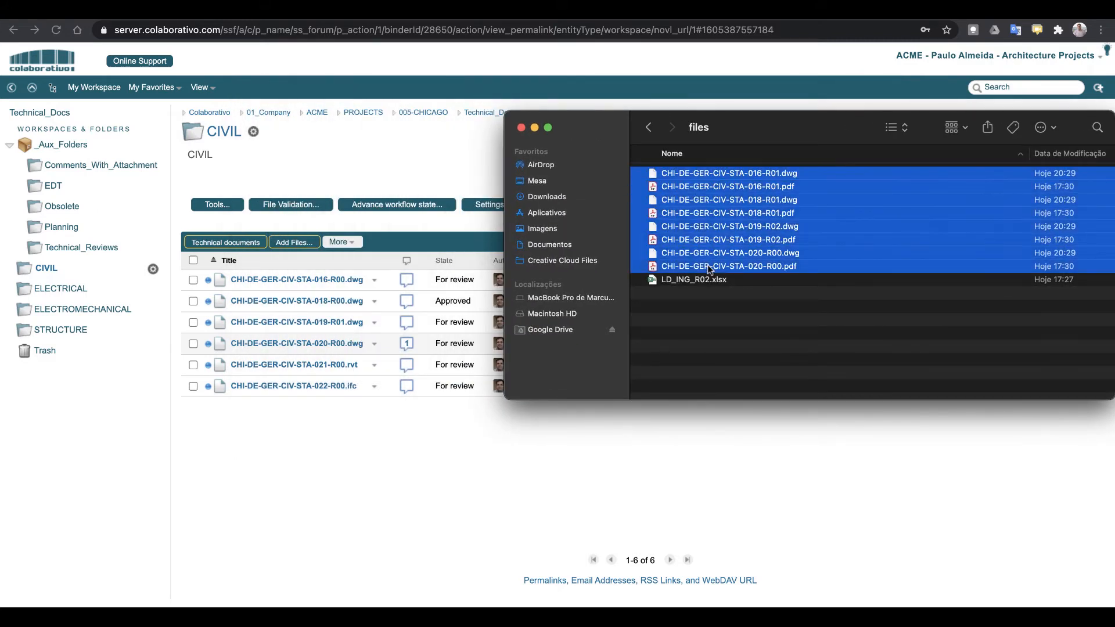
left_click_drag(678, 176, 375, 423)
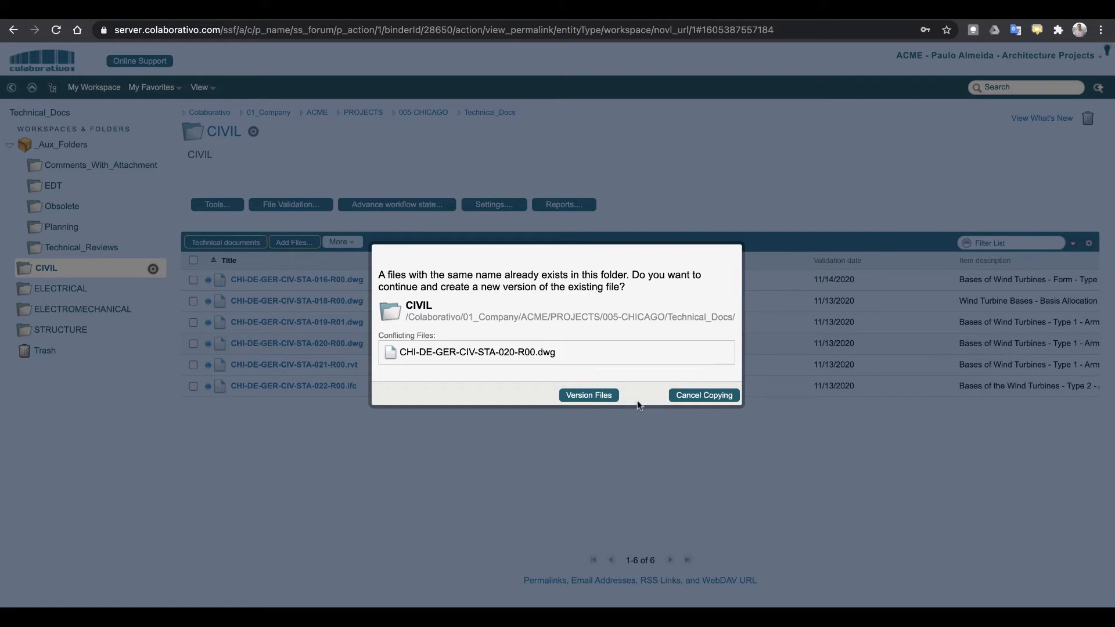
left_click(601, 393)
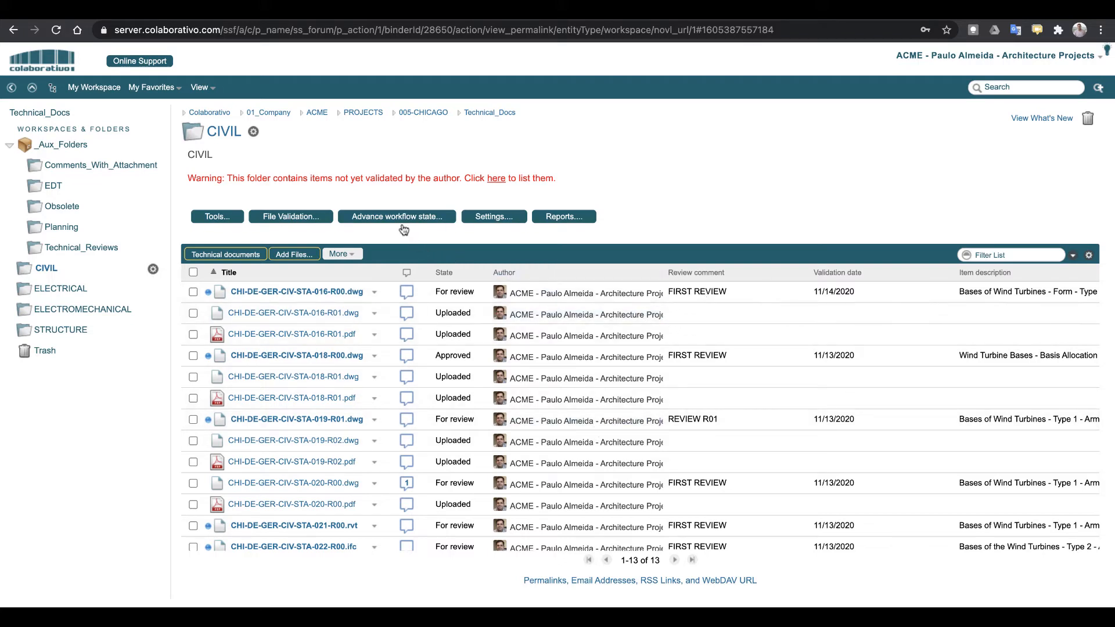
Register the review comment "Review issued as indicated" for the 016-R01, 018-R01 and 019-R02 DWG files
left_click(294, 216)
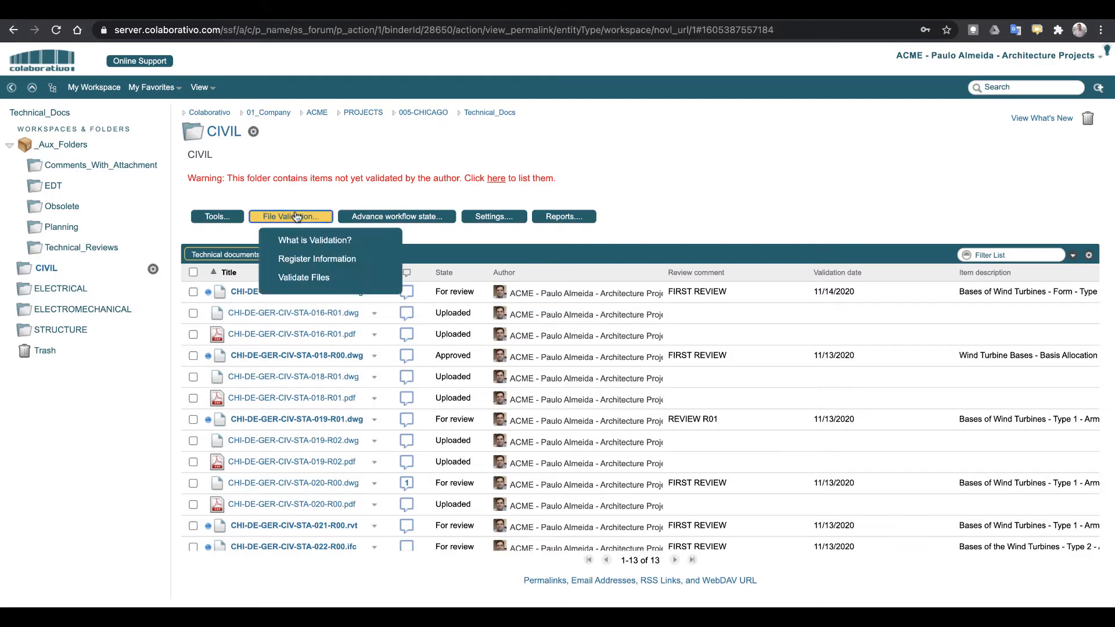
left_click(317, 260)
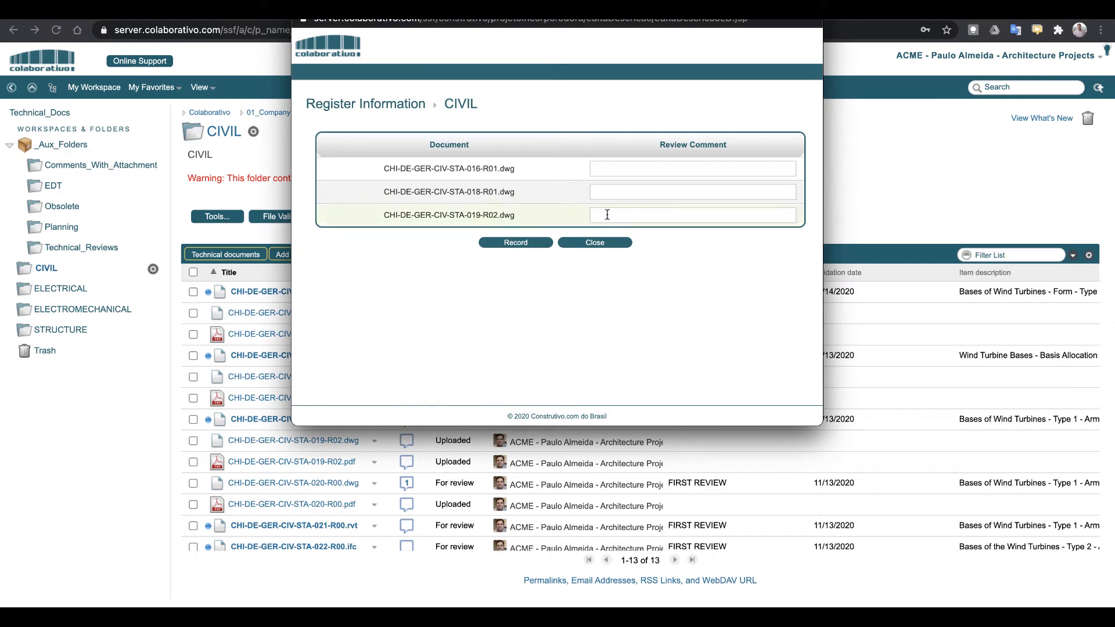
left_click(633, 172)
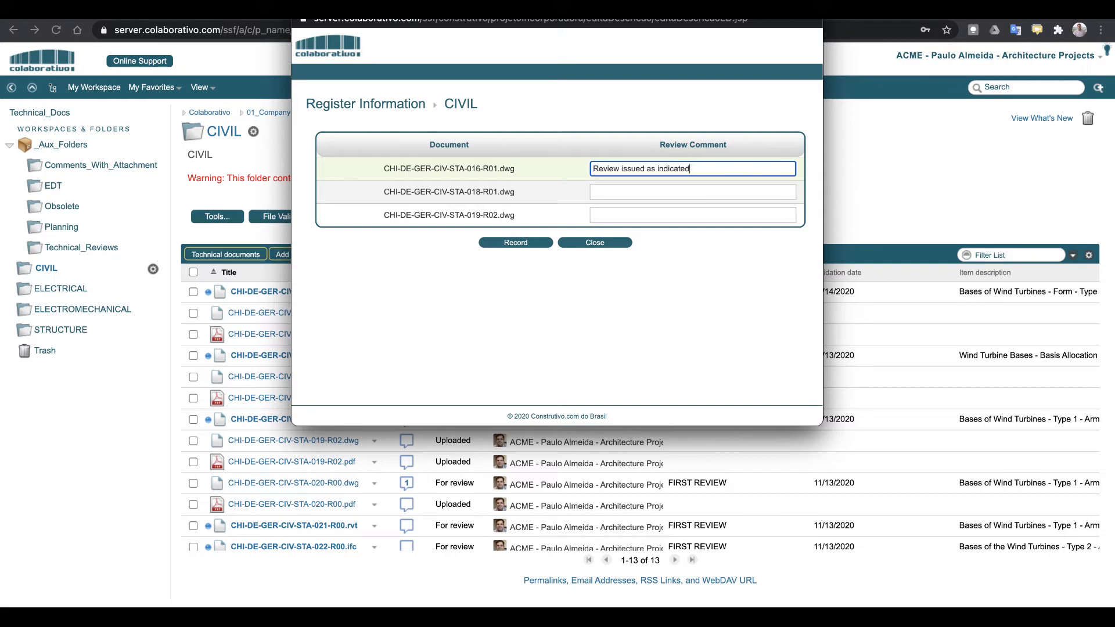
left_click_drag(694, 169, 568, 167)
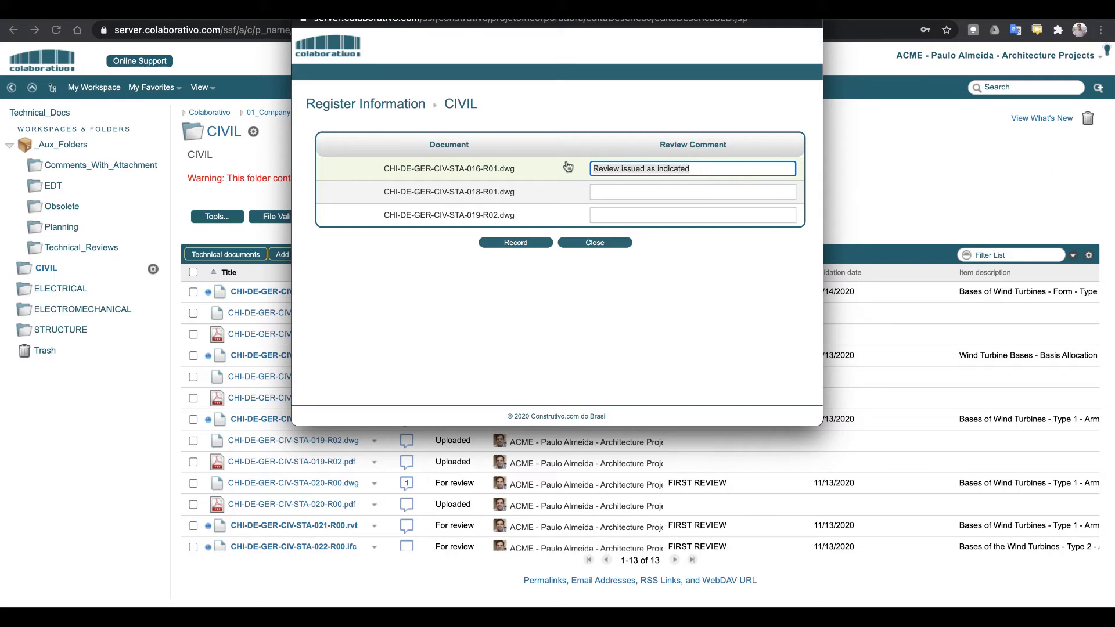
key("ctrl+c")
left_click(617, 192)
key("ctrl+v")
left_click(617, 216)
key("ctrl+v")
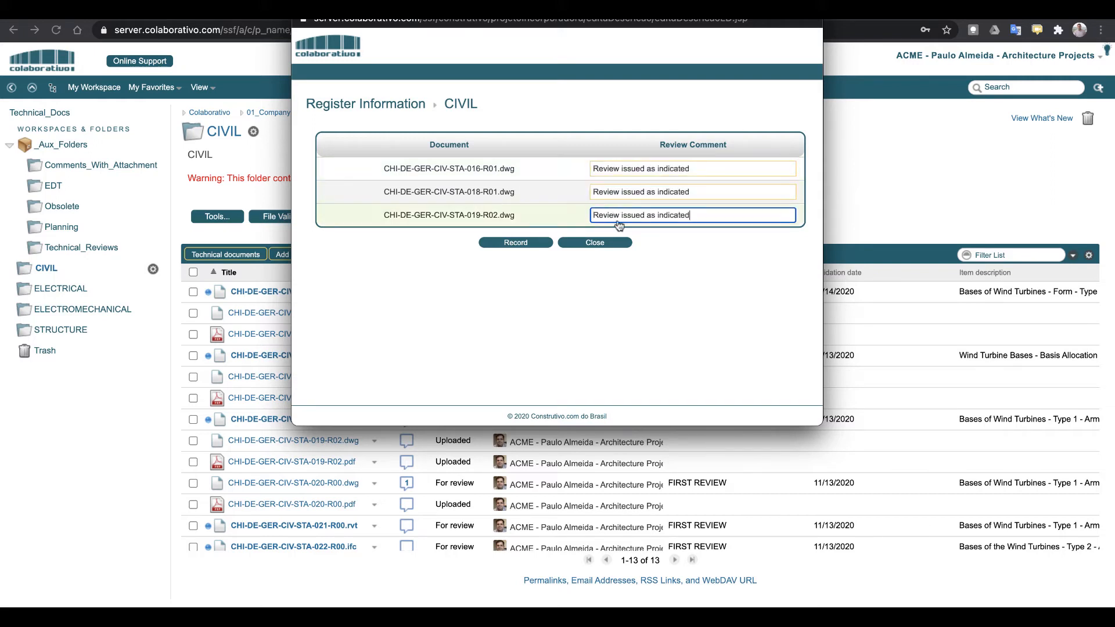
left_click(518, 244)
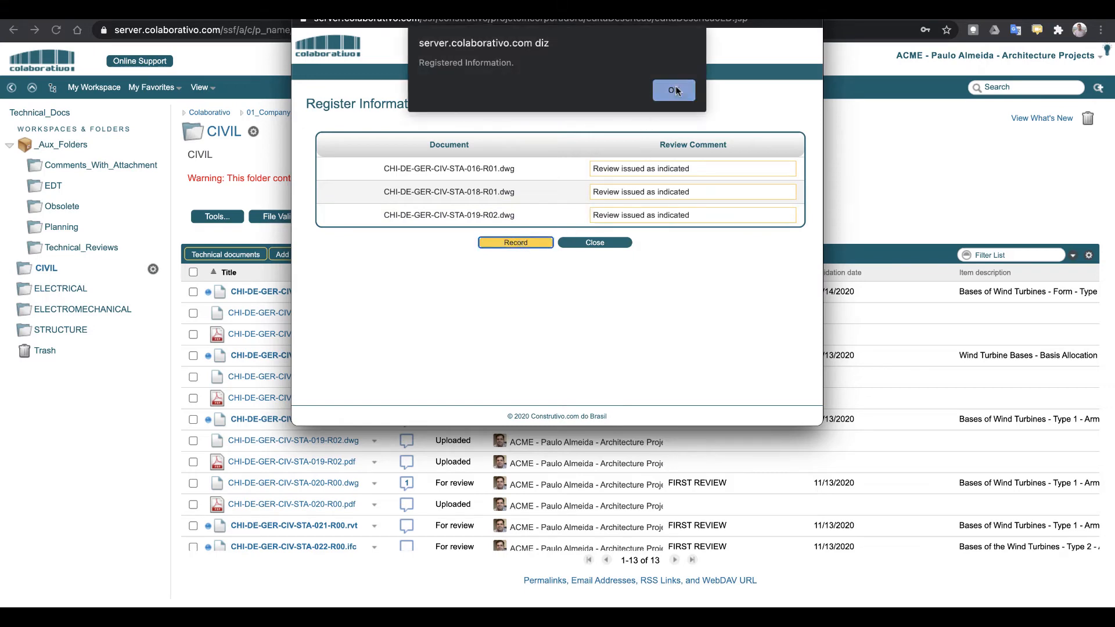
left_click(674, 90)
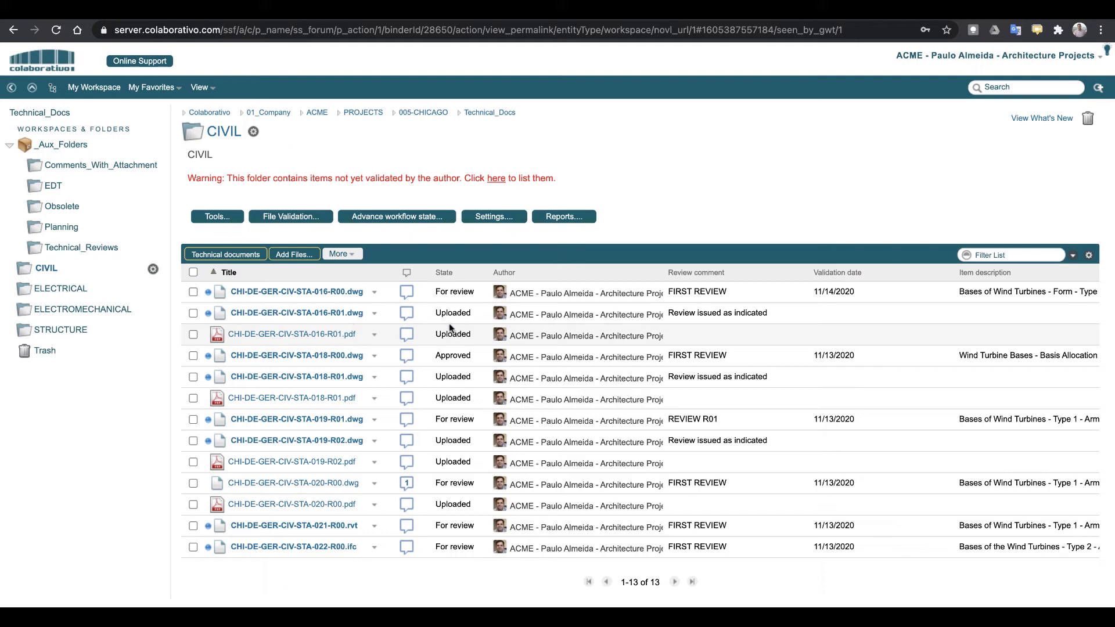
Validate the uploaded files in the CIVIL folder and close the validation report
left_click(305, 221)
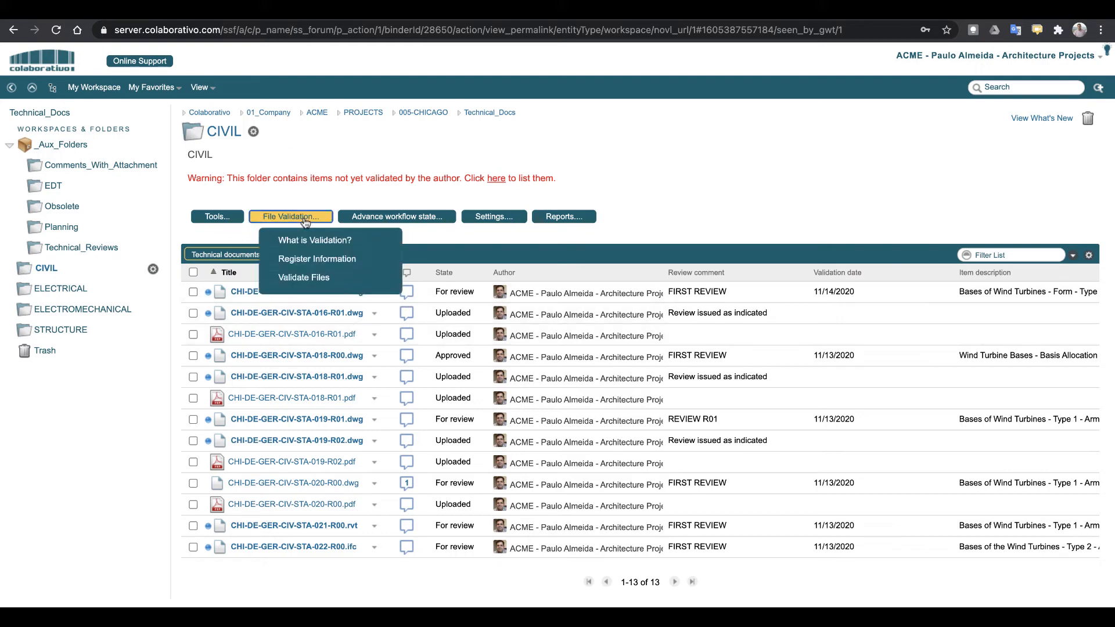
left_click(302, 277)
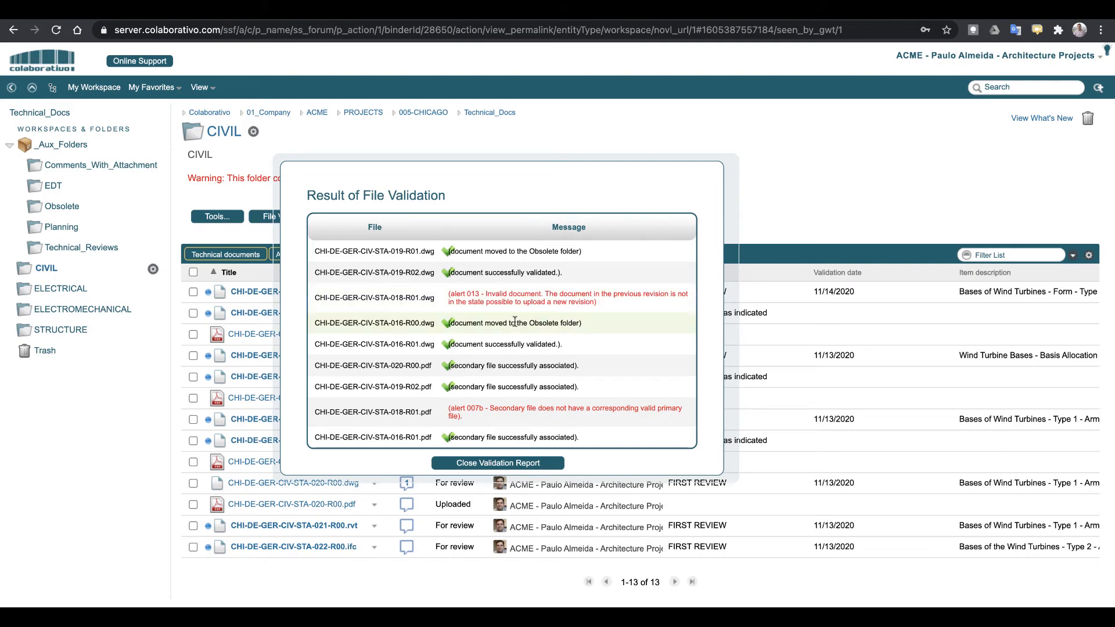
left_click(504, 464)
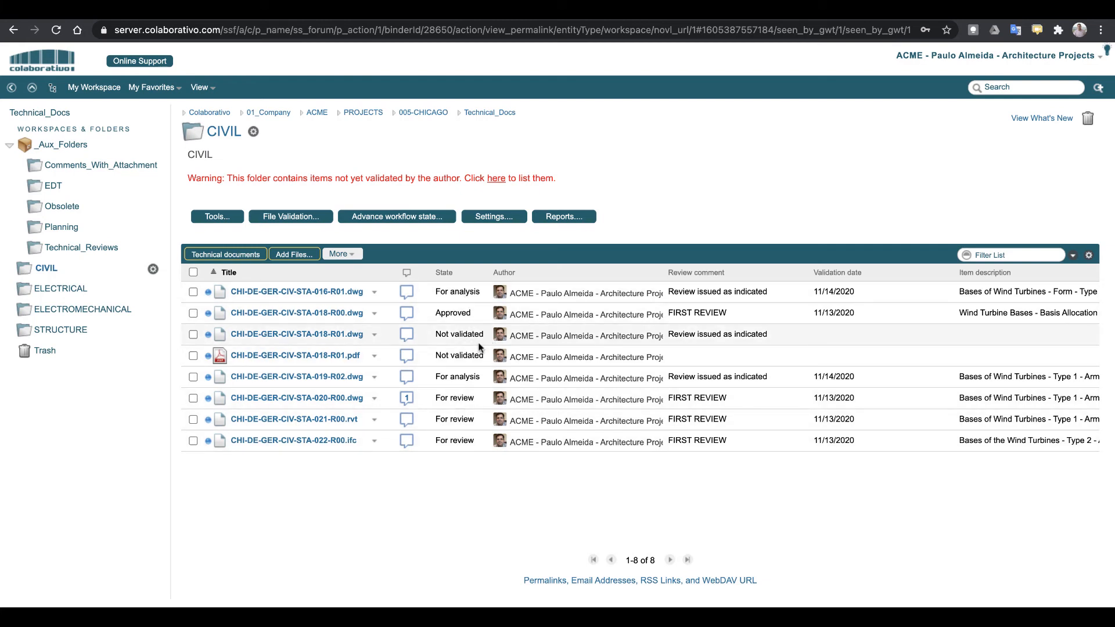
left_click(194, 334)
left_click(194, 355)
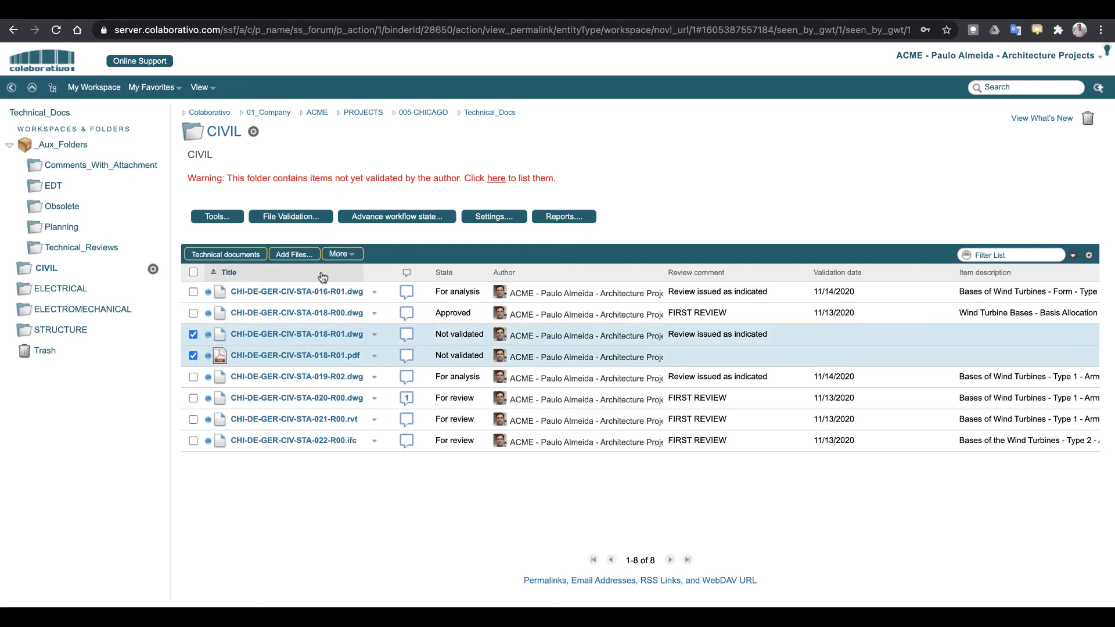
left_click(346, 255)
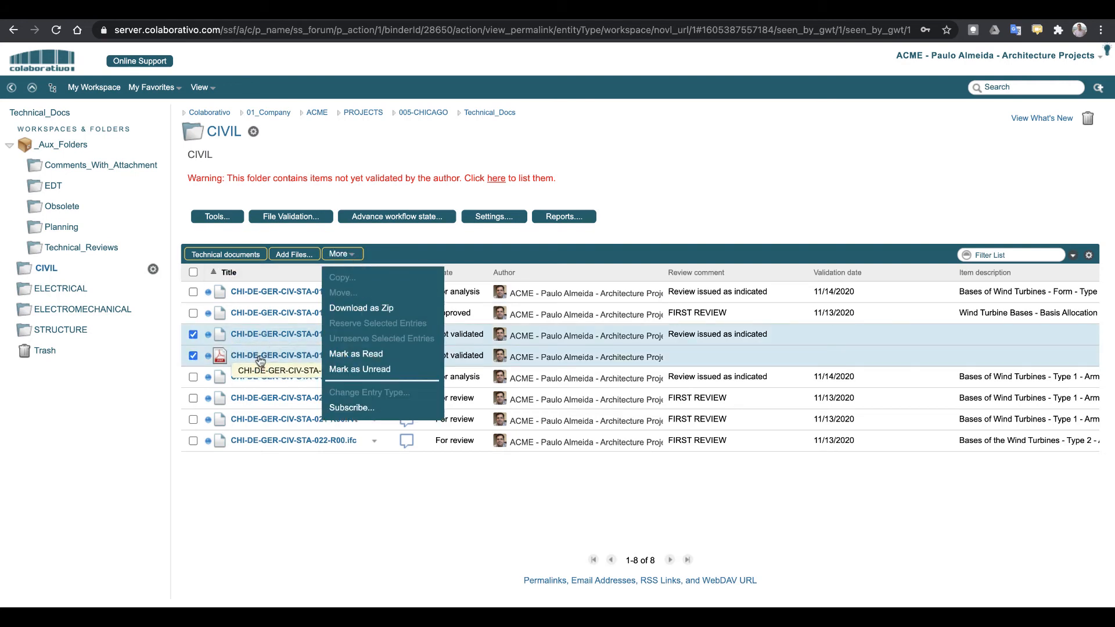
Permanently delete the unvalidated document CHI-DE-GER-CIV-STA-018-R01.dwg instead of moving it to the trash
left_click(270, 336)
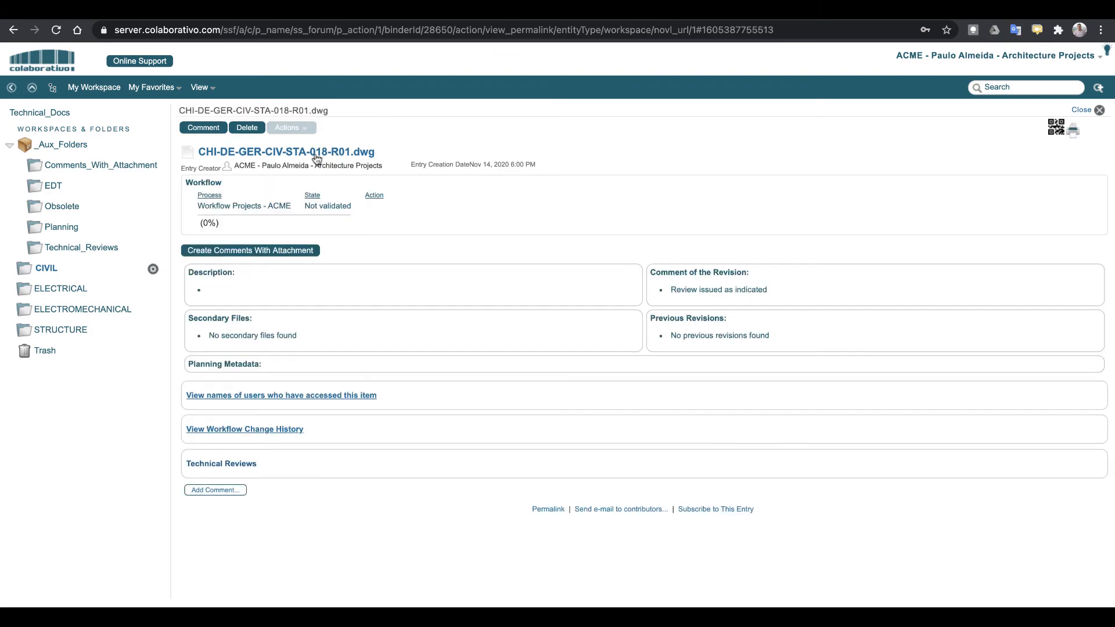
left_click(250, 133)
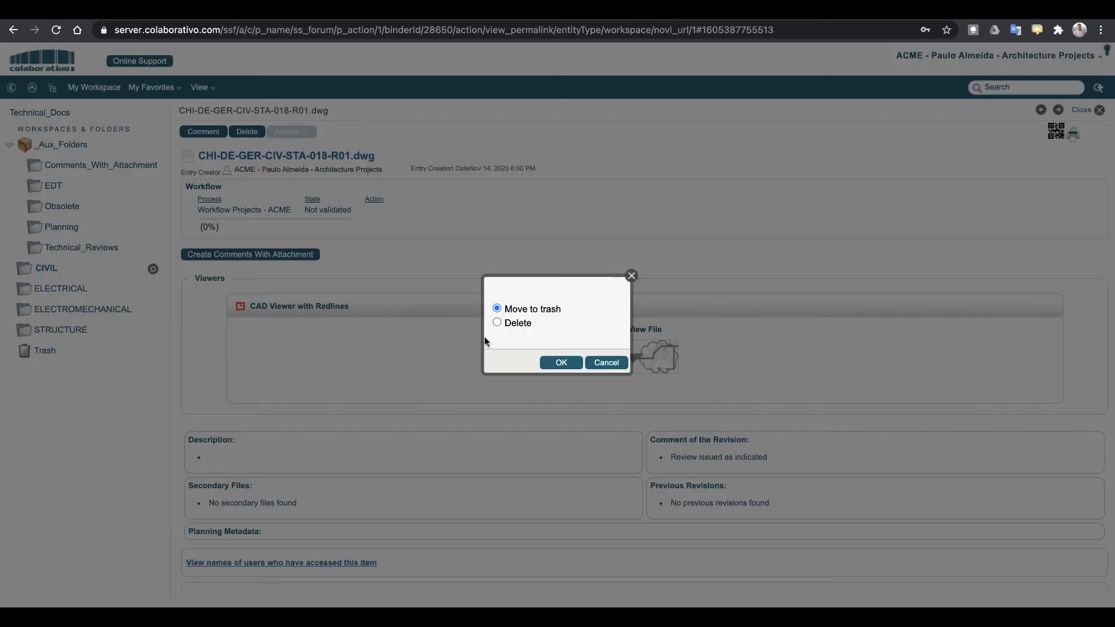
left_click(497, 323)
left_click(574, 380)
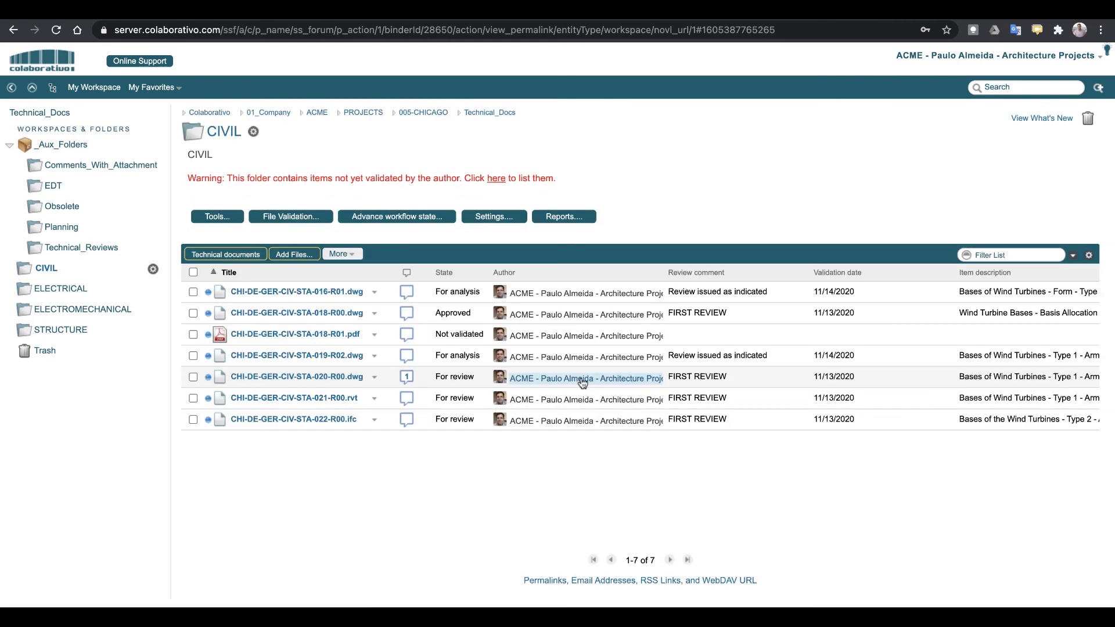
Permanently delete the unvalidated secondary file CHI-DE-GER-CIV-STA-018-R01.pdf instead of moving it to the trash
left_click(294, 334)
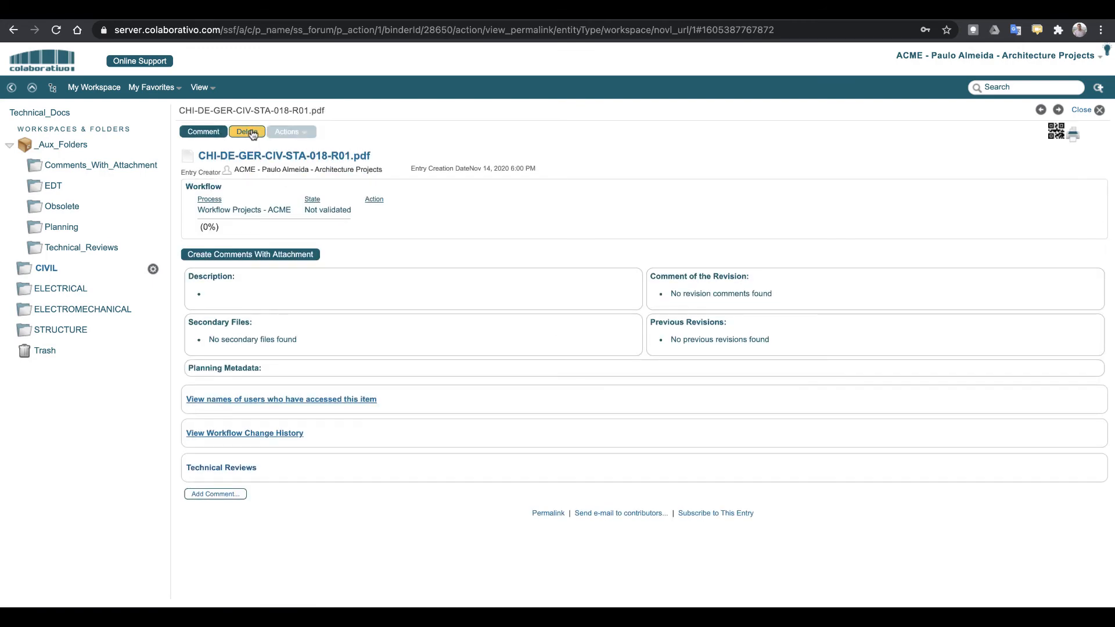
left_click(247, 132)
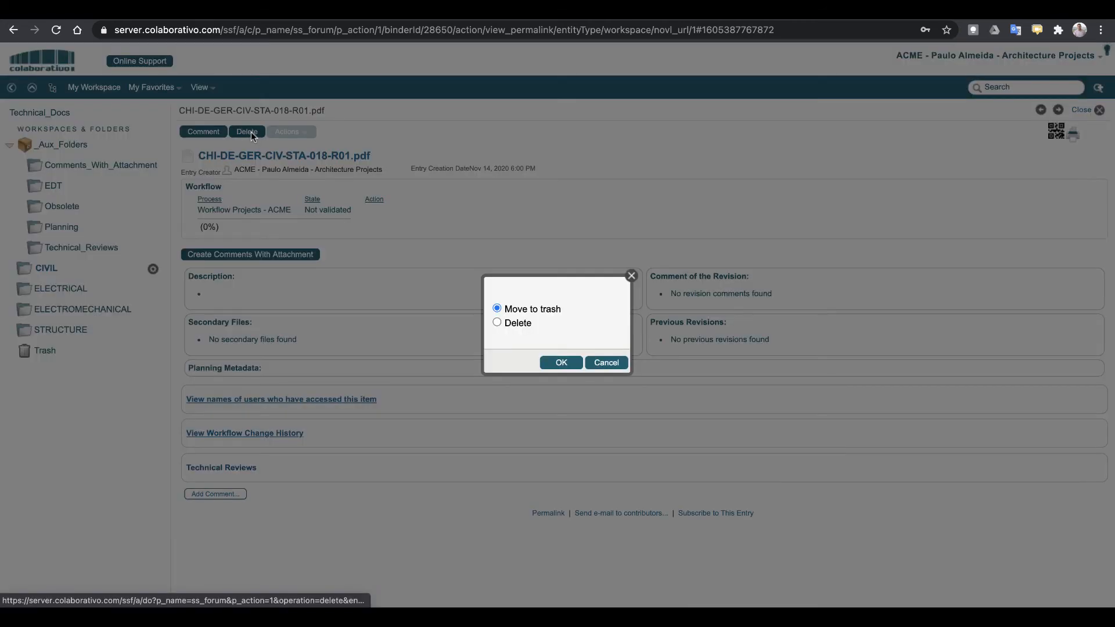
left_click(496, 322)
left_click(569, 381)
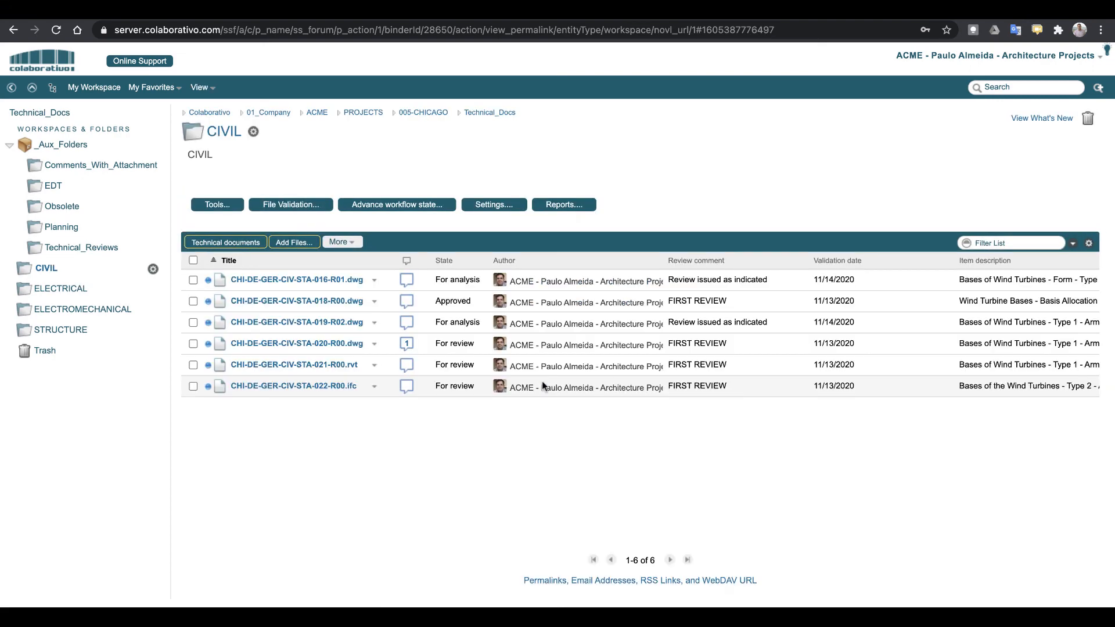
Examine the entry details of CHI-DE-GER-CIV-STA-016-R01.dwg, including its secondary files, previous revisions and planning metadata
left_click(331, 280)
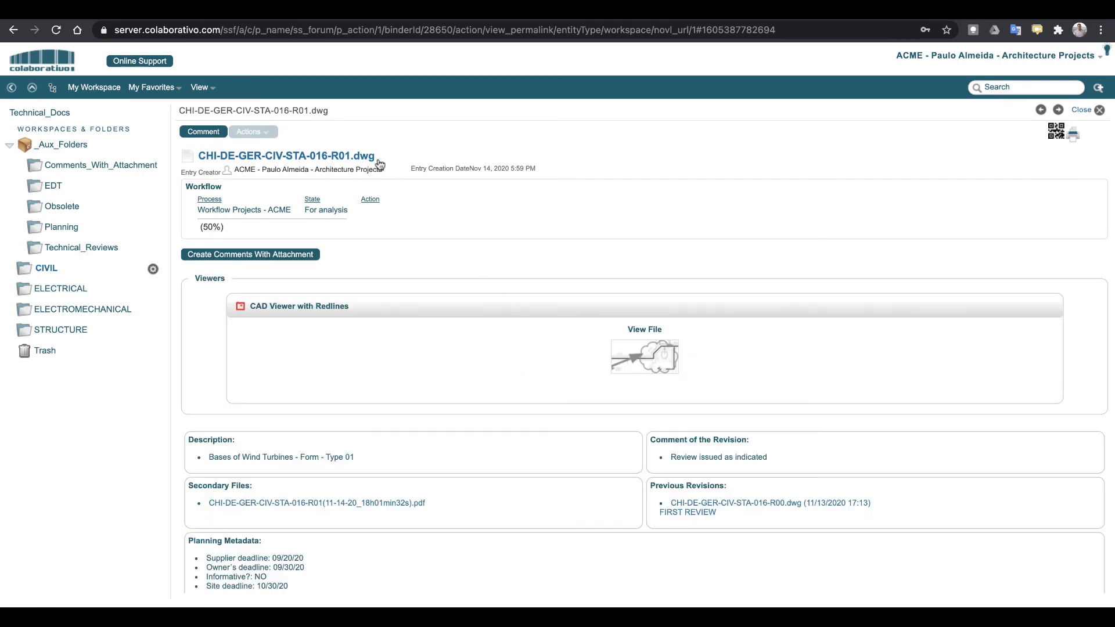
scroll(509, 379, "down", 1)
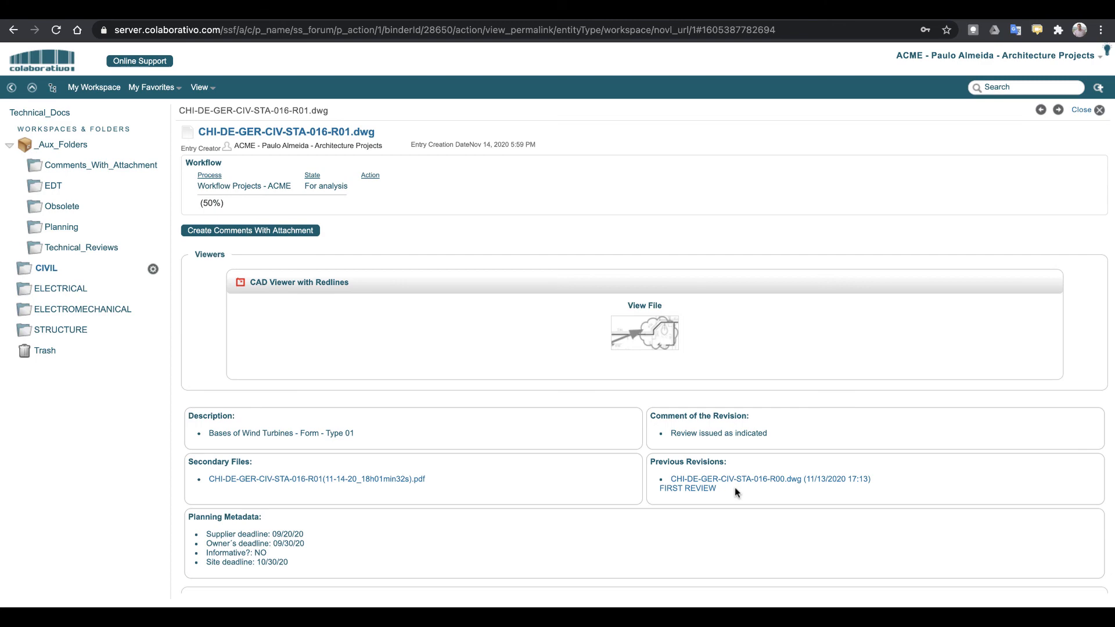
scroll(598, 502, "down", 5)
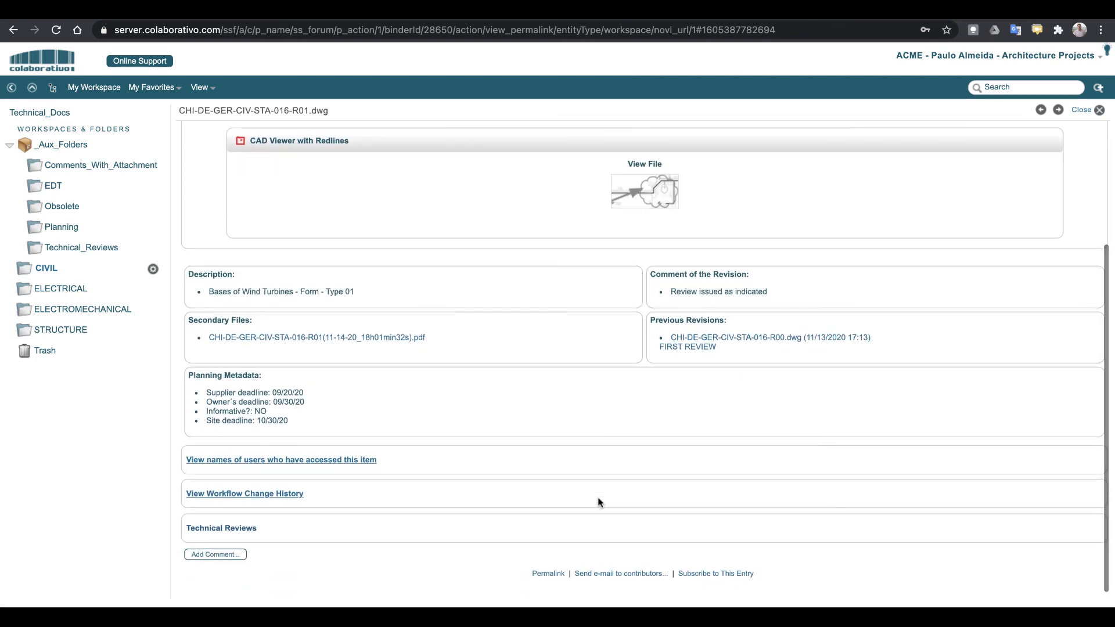
scroll(599, 502, "up", 6)
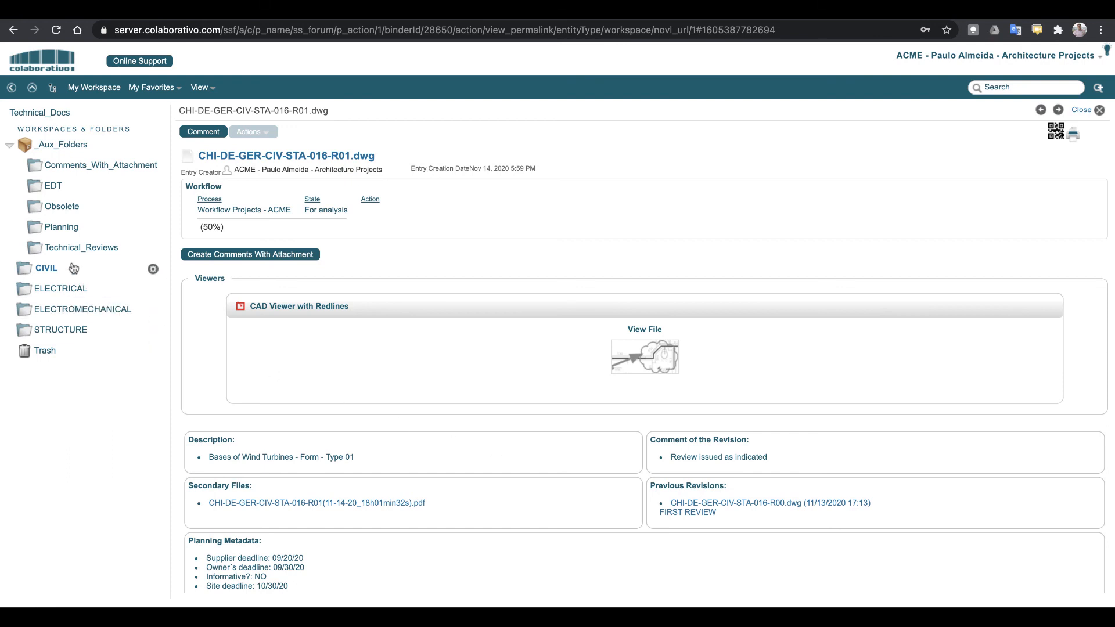
Look through the ELECTRICAL and ELECTROMECHANICAL folders and return to the CIVIL folder
left_click(62, 289)
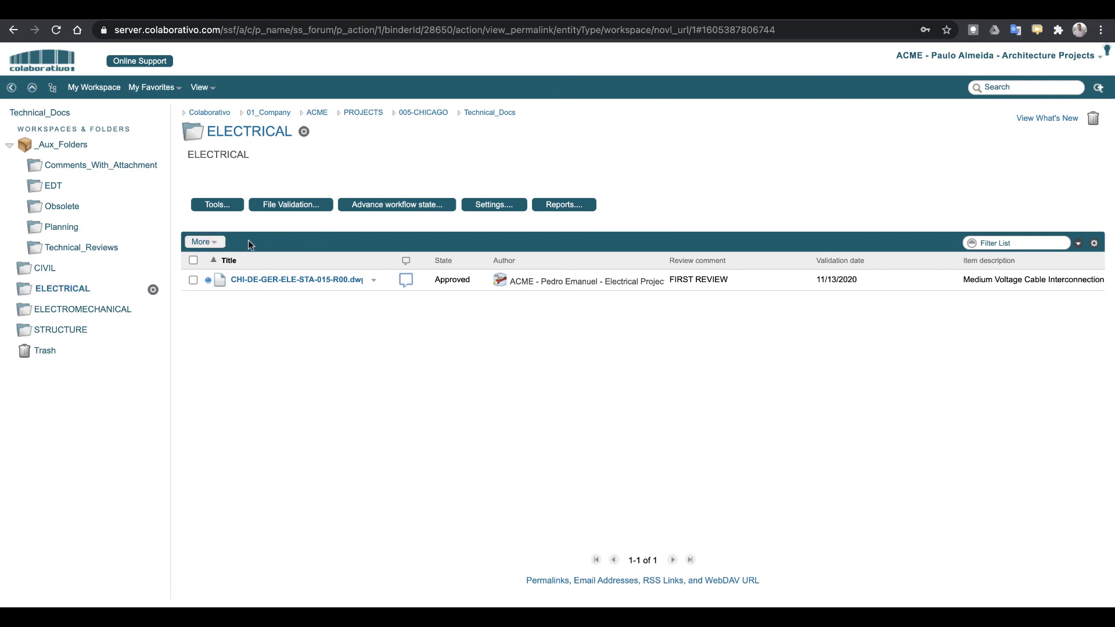
left_click(103, 309)
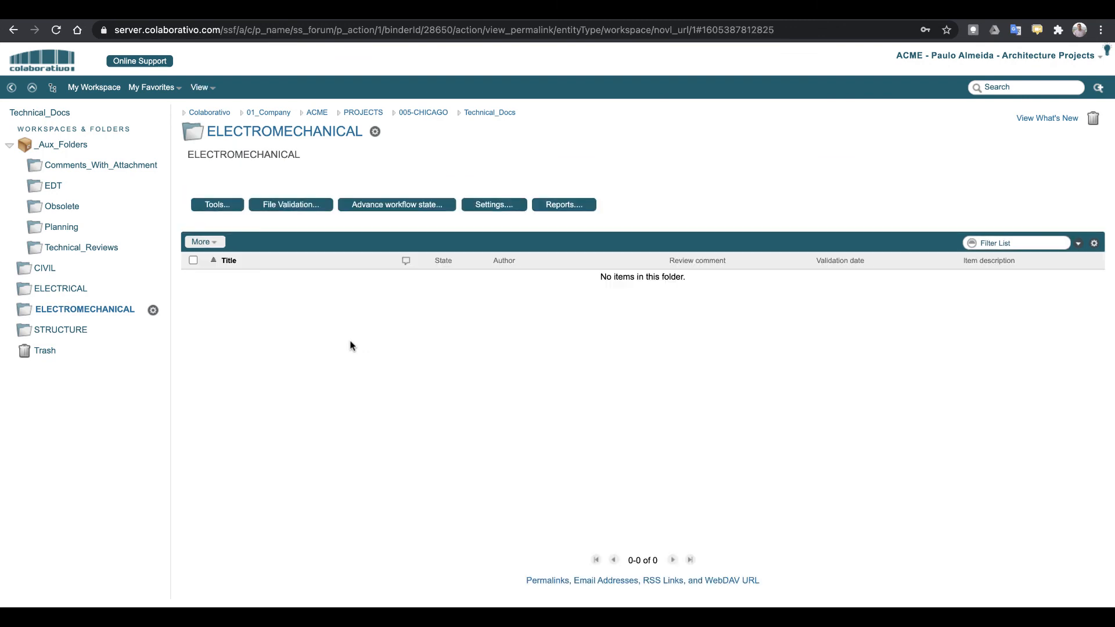
left_click(47, 269)
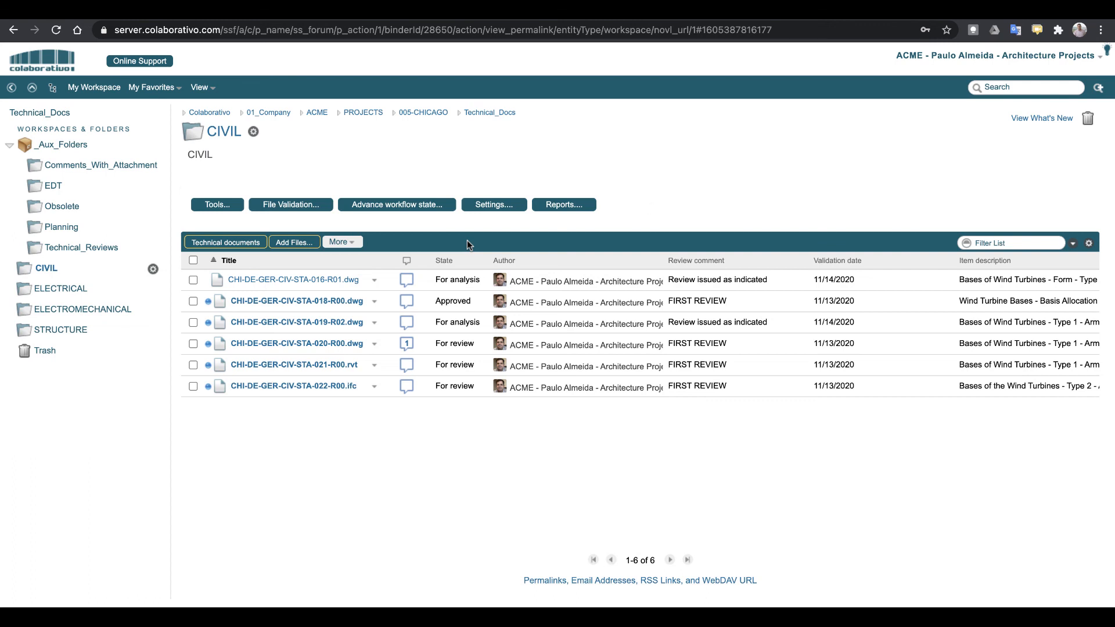
left_click(730, 1)
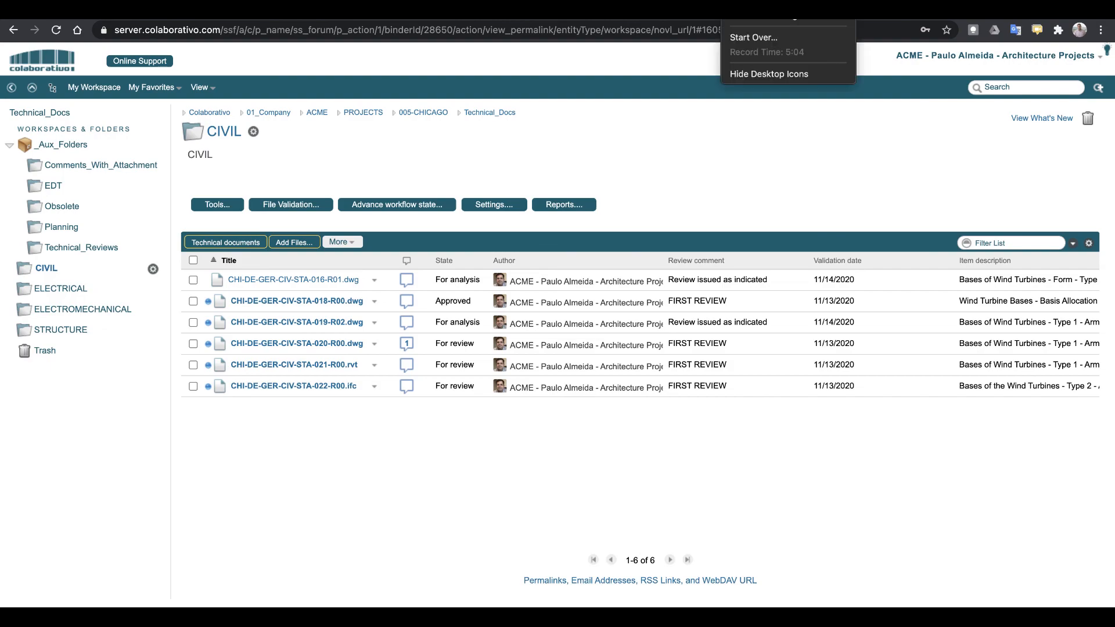